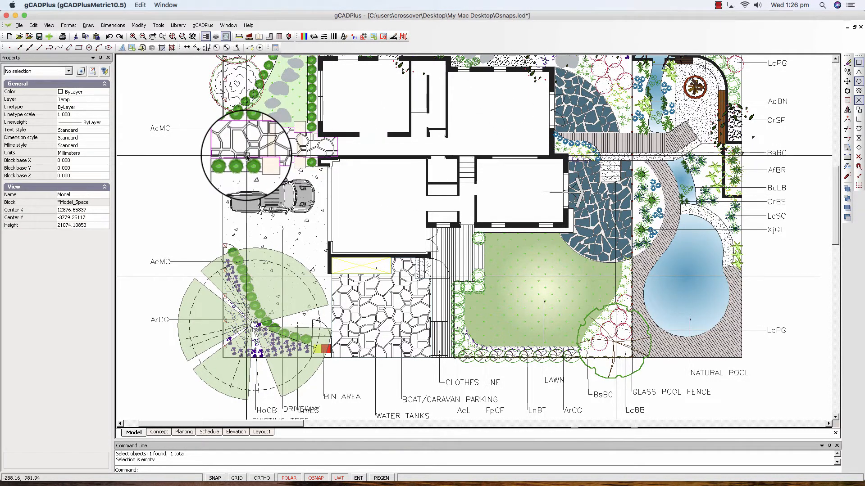
# - Inspect the properties of the front path's flagstone hatch and of individual stone pavers in the patio beside the house
pyautogui.click(279, 142)
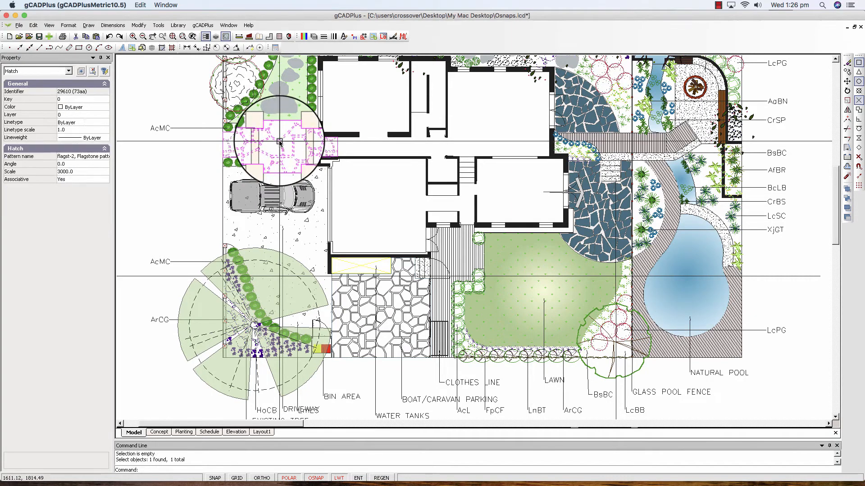
pyautogui.press('Escape')
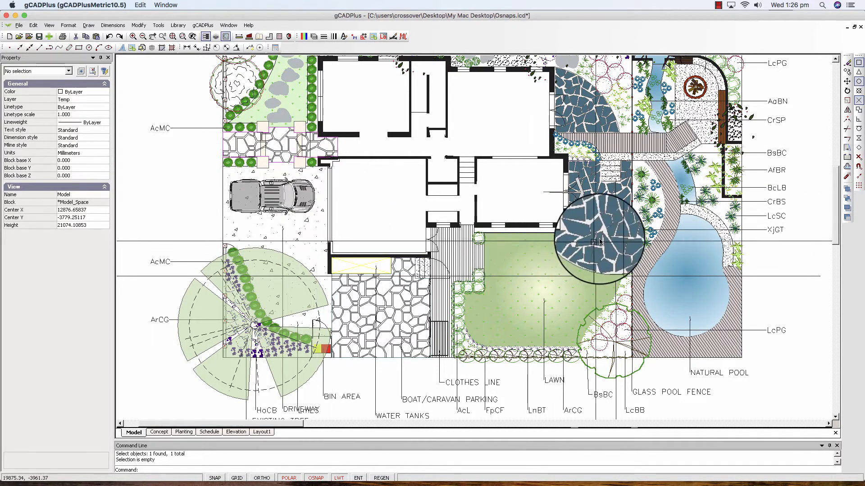
pyautogui.scroll(5, 599, 242)
pyautogui.click(581, 237)
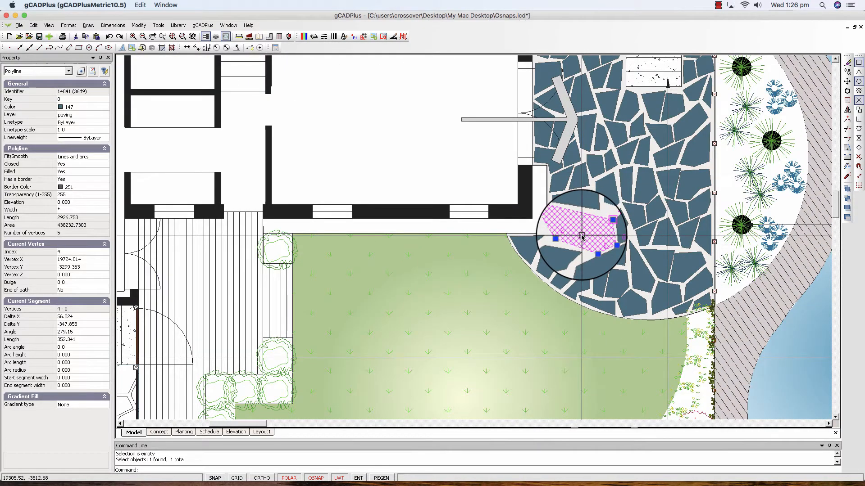
pyautogui.press('Escape')
pyautogui.scroll(-3, 582, 238)
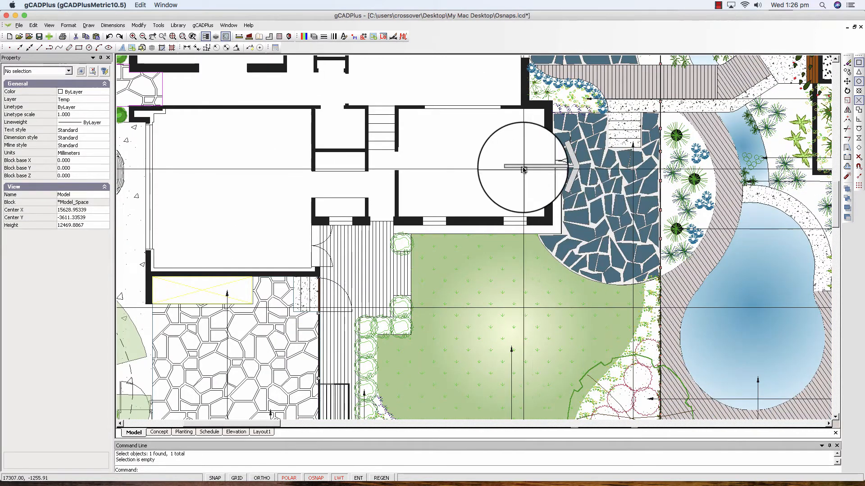
pyautogui.click(595, 217)
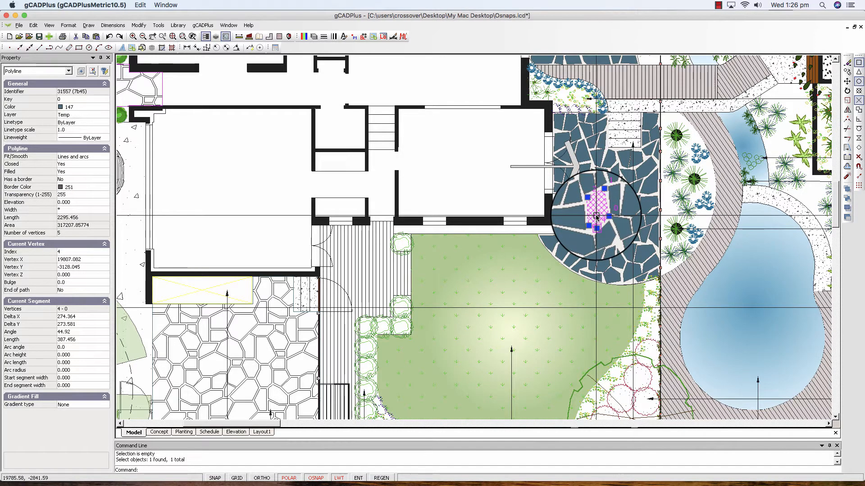
pyautogui.press('Escape')
pyautogui.scroll(-1, 596, 217)
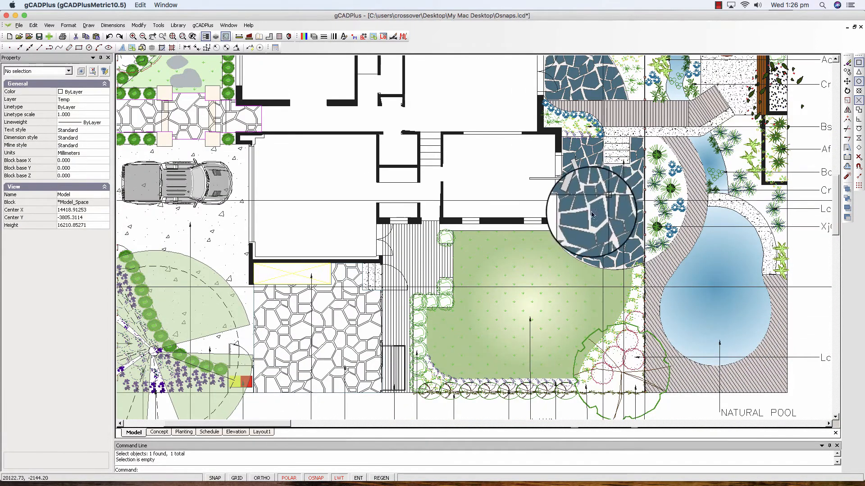
# - Turn on the solid fill for the boundary polyline of the boat/caravan parking paving
pyautogui.scroll(3, 606, 218)
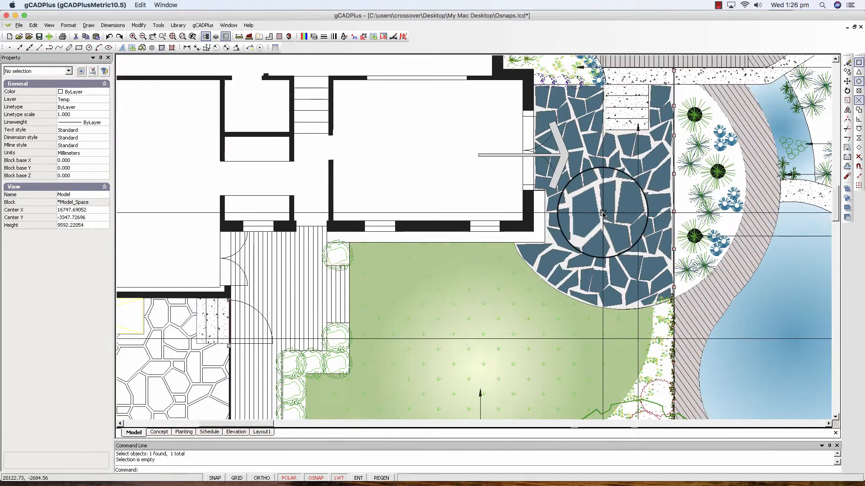
pyautogui.scroll(-2, 603, 214)
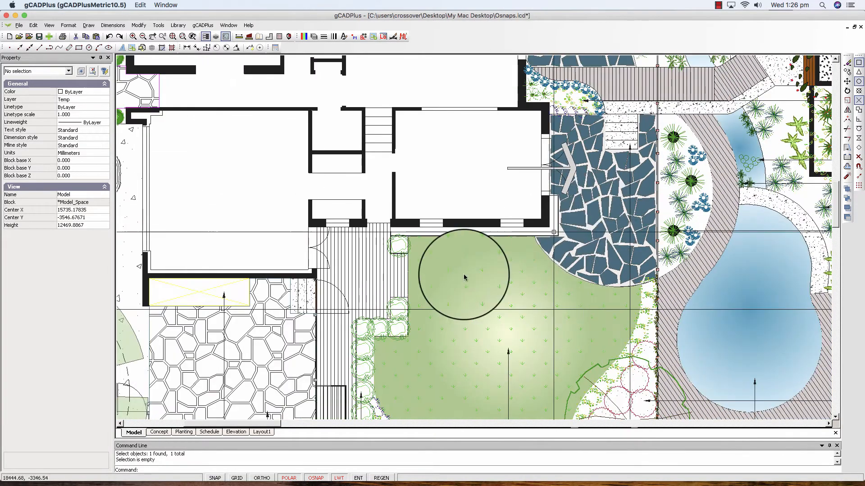
pyautogui.scroll(-3, 315, 356)
pyautogui.scroll(2, 331, 344)
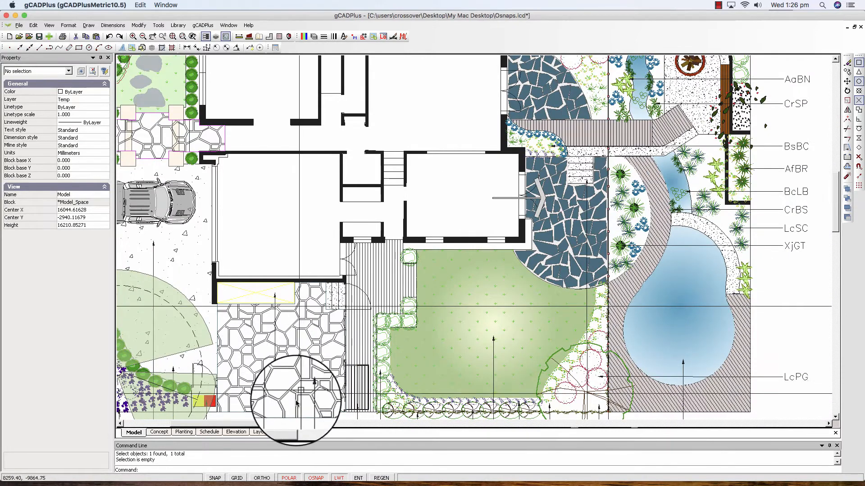
pyautogui.click(292, 413)
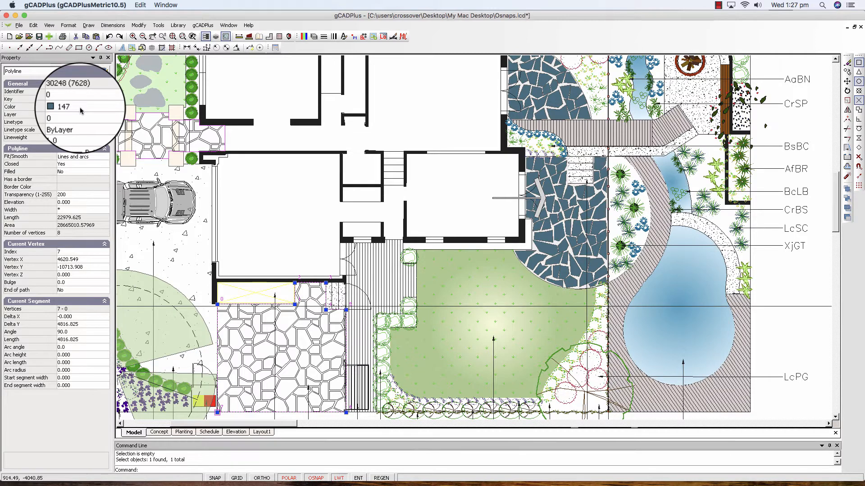
pyautogui.doubleClick(71, 171)
pyautogui.rightClick(245, 203)
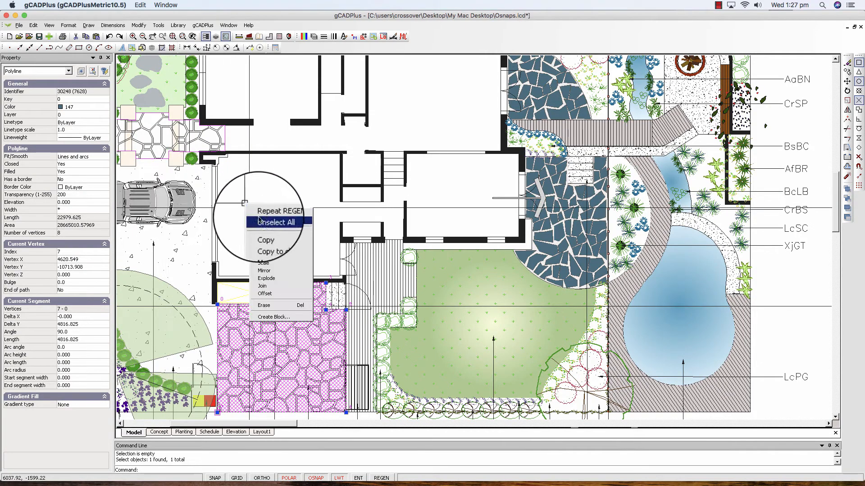
pyautogui.click(260, 222)
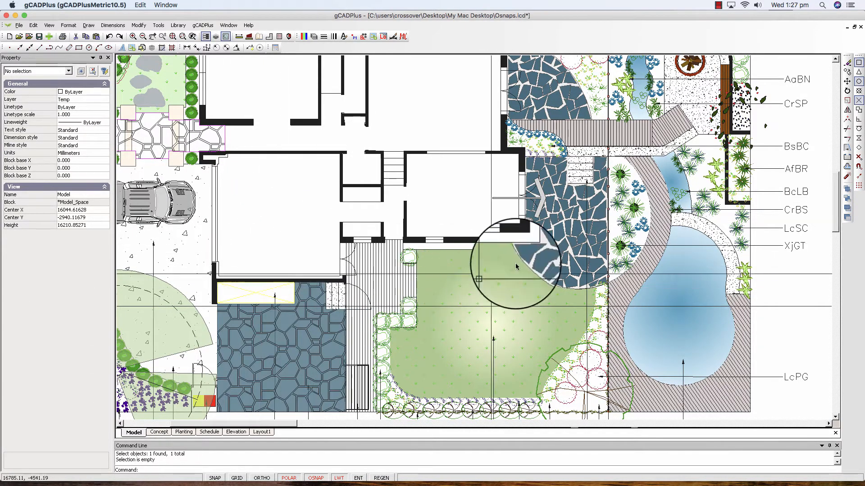
# - Set the color of the boat/caravan parking's flagstone hatch to 254 and deselect it
pyautogui.click(284, 335)
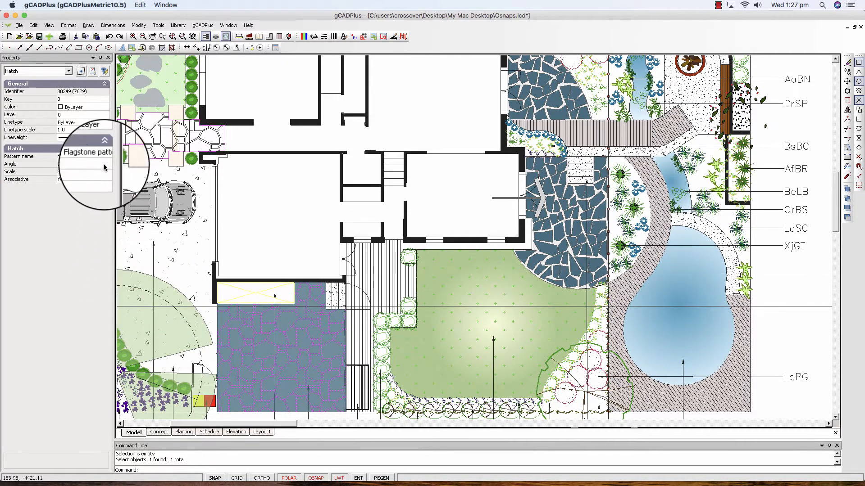
pyautogui.click(106, 110)
pyautogui.click(105, 109)
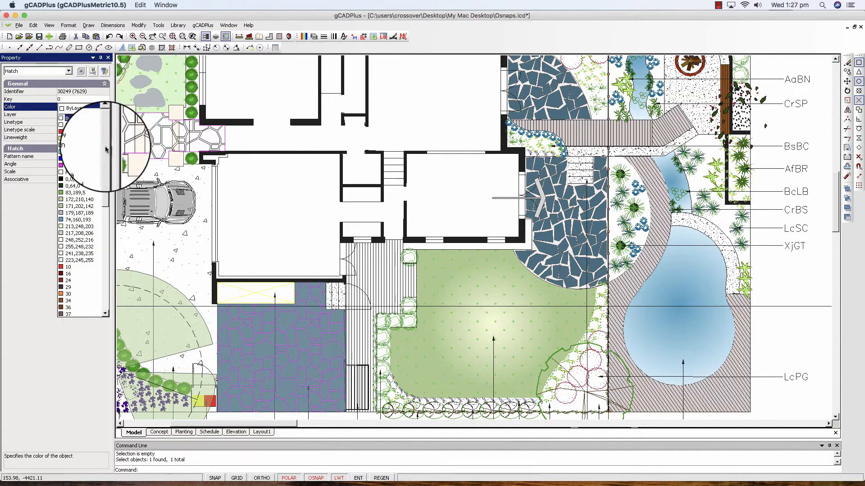
pyautogui.scroll(-10, 104, 288)
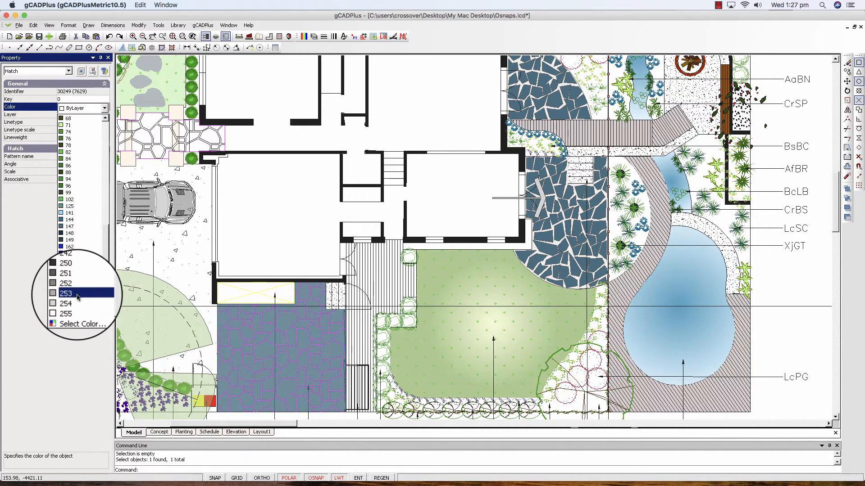
pyautogui.click(71, 293)
pyautogui.rightClick(71, 291)
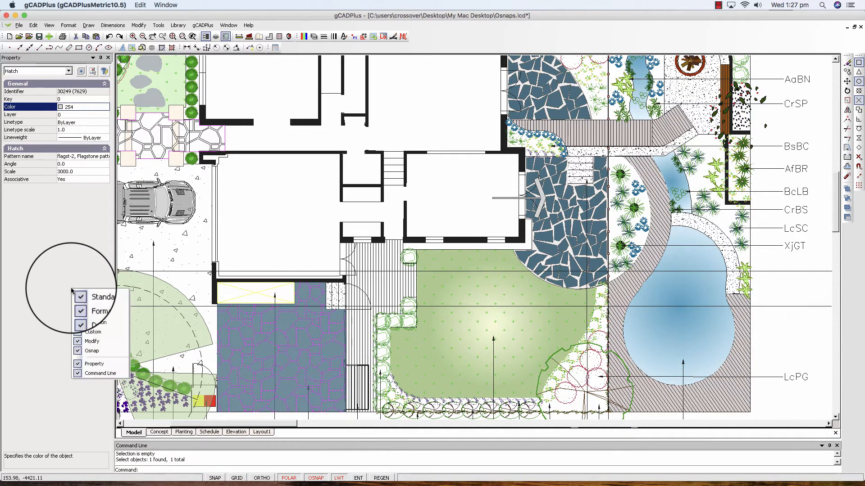
pyautogui.press('Escape')
pyautogui.rightClick(235, 247)
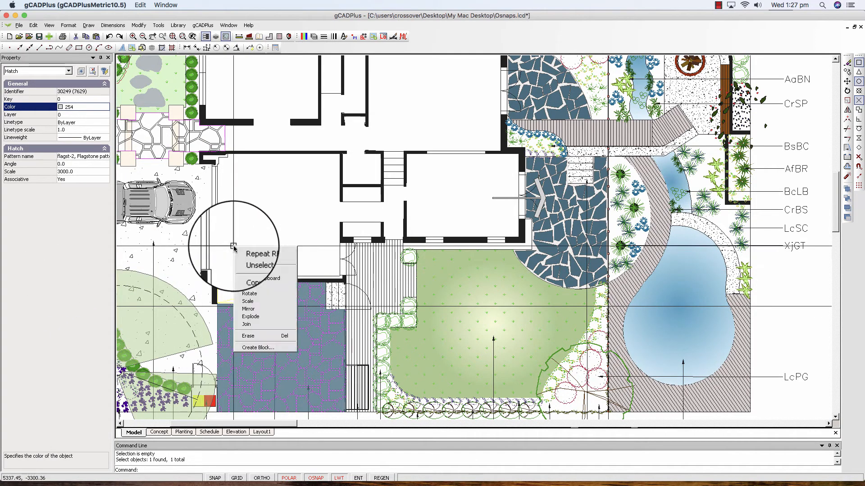
pyautogui.click(250, 258)
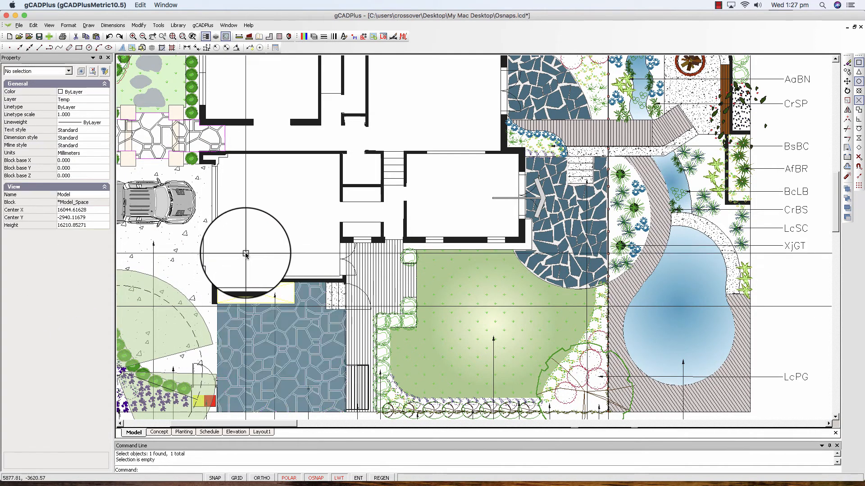
# - Compare the front path hatch, the individually drawn patio pavers and the filled boat/caravan parking hatch
pyautogui.scroll(-1, 252, 255)
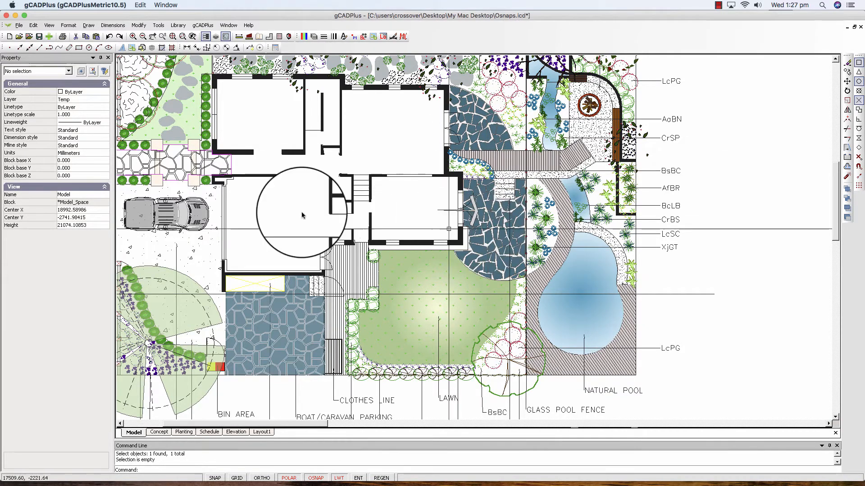
pyautogui.click(176, 170)
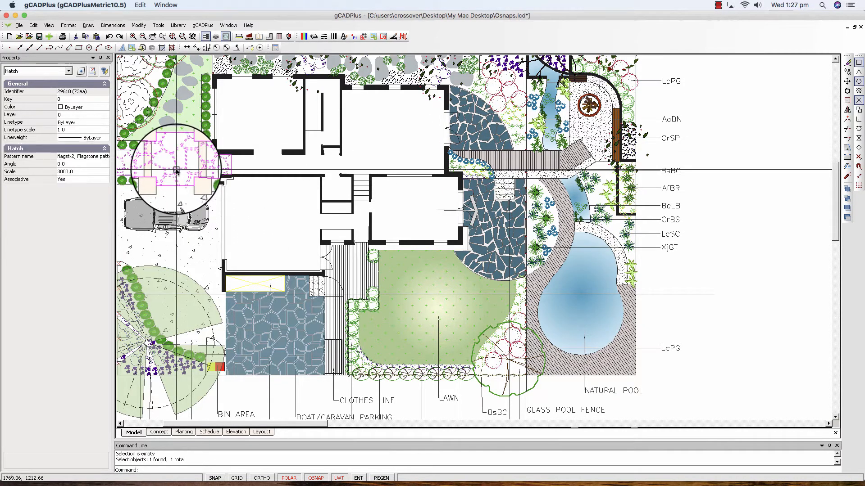
pyautogui.press('Escape')
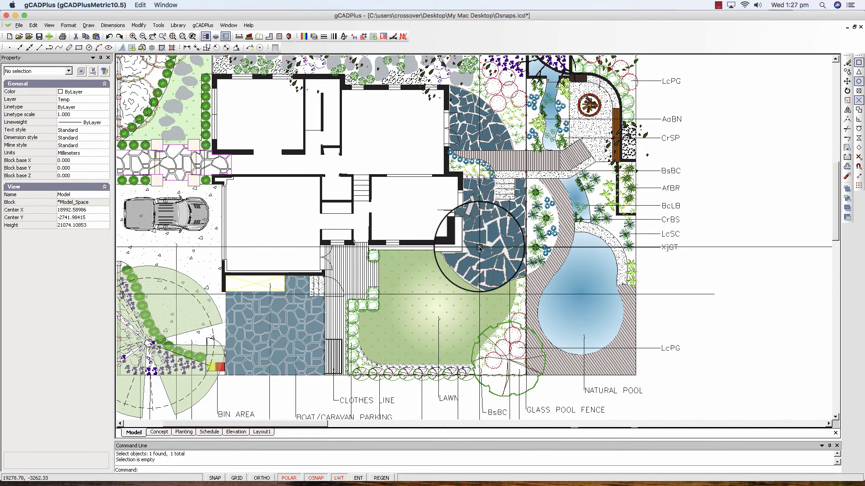
pyautogui.scroll(2, 499, 246)
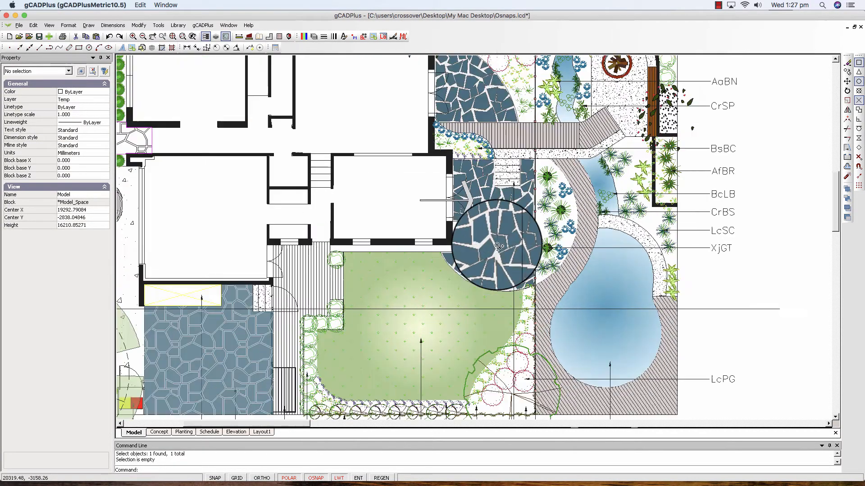
pyautogui.scroll(1, 498, 246)
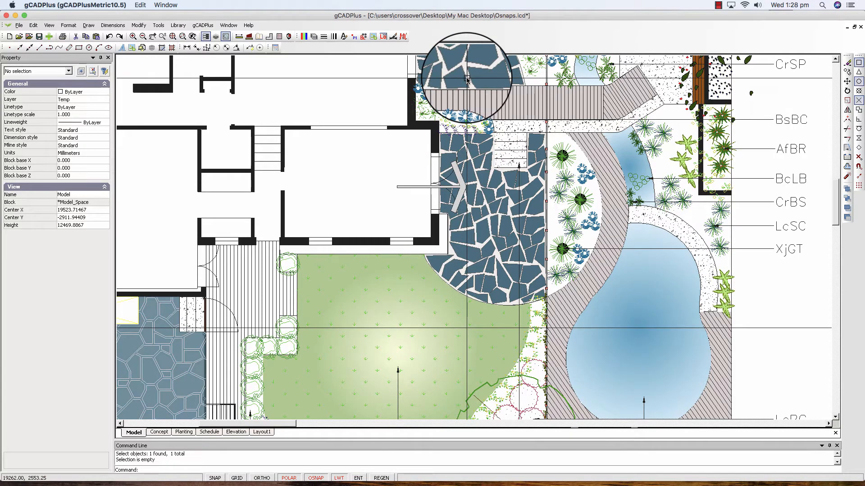
pyautogui.moveTo(467, 81); pyautogui.dragTo(449, 177, button='middle')
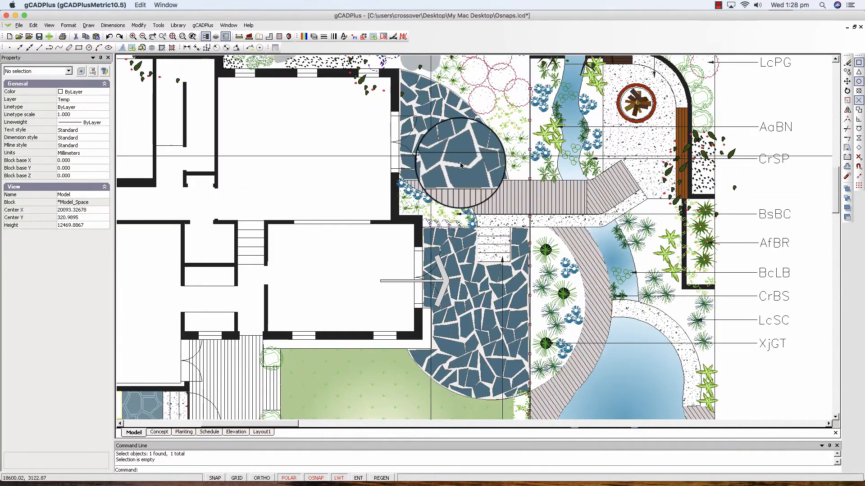
pyautogui.scroll(-3, 428, 107)
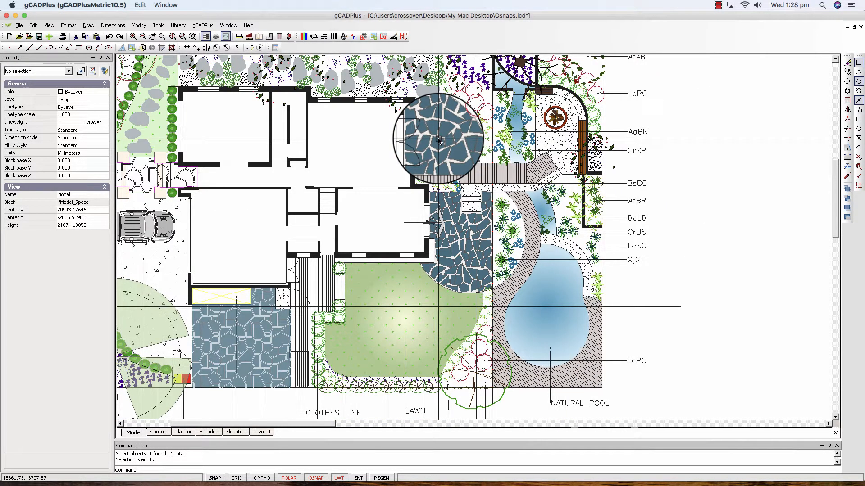
pyautogui.click(462, 251)
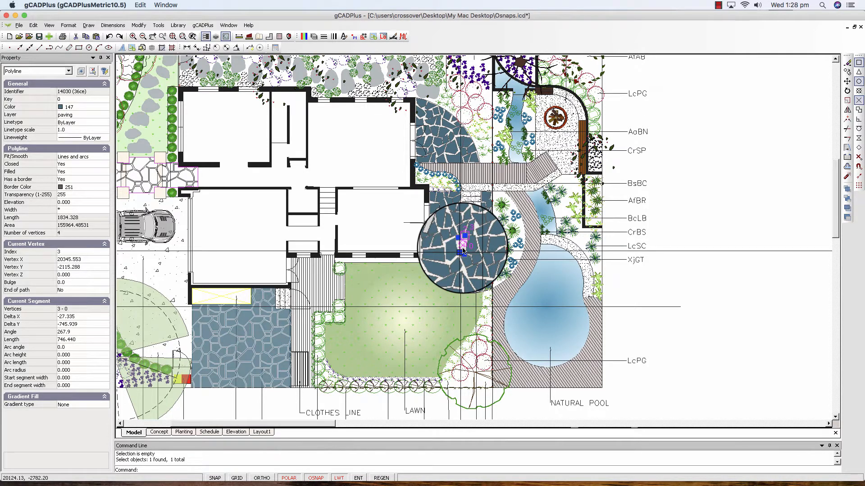
pyautogui.press('Escape')
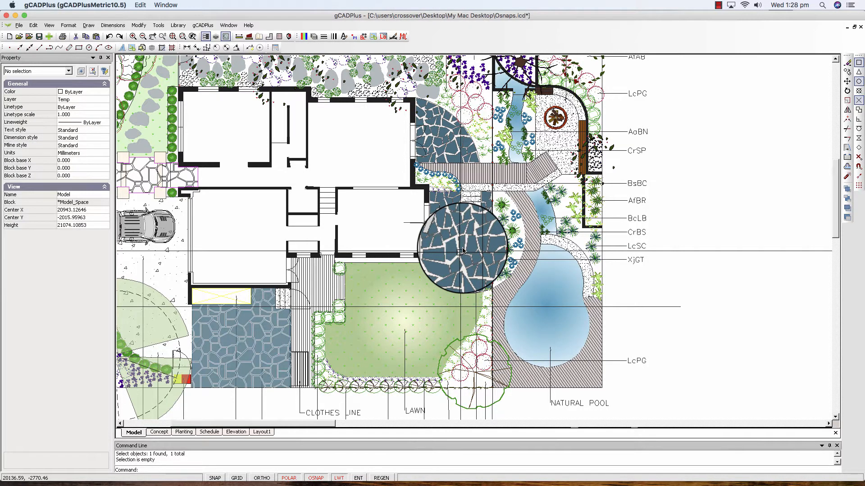
pyautogui.click(253, 352)
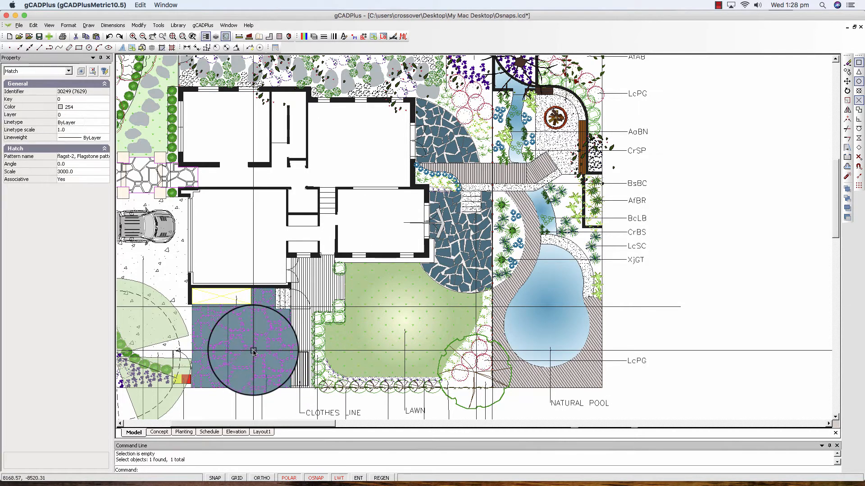
pyautogui.press('Escape')
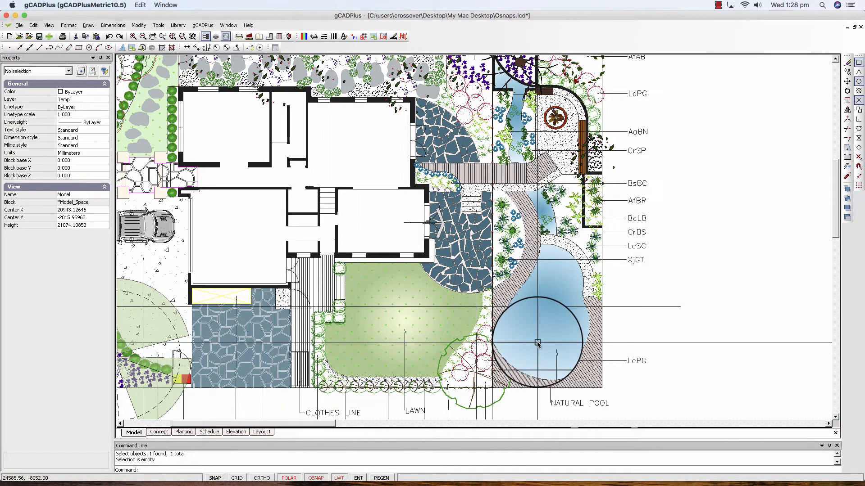
# - Set the natural pool polyline's gradient fill type to Linear
pyautogui.scroll(1, 537, 344)
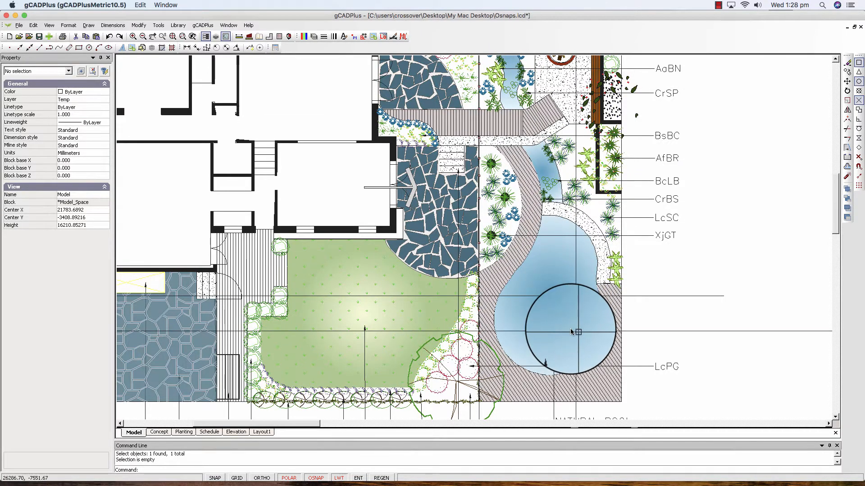
pyautogui.click(569, 330)
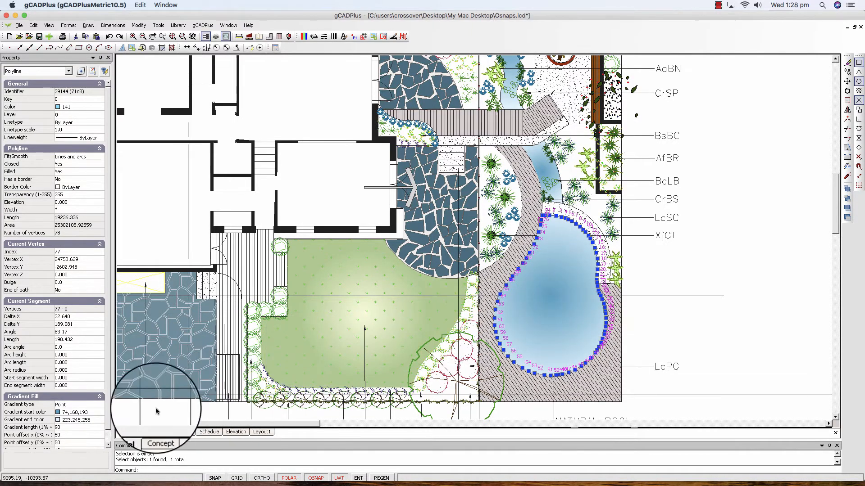
pyautogui.moveTo(108, 427); pyautogui.dragTo(108, 442)
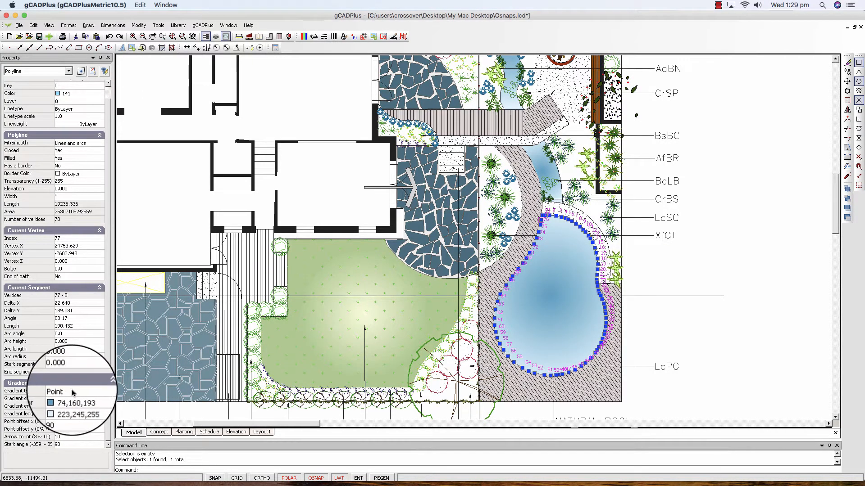
pyautogui.click(73, 392)
pyautogui.click(99, 392)
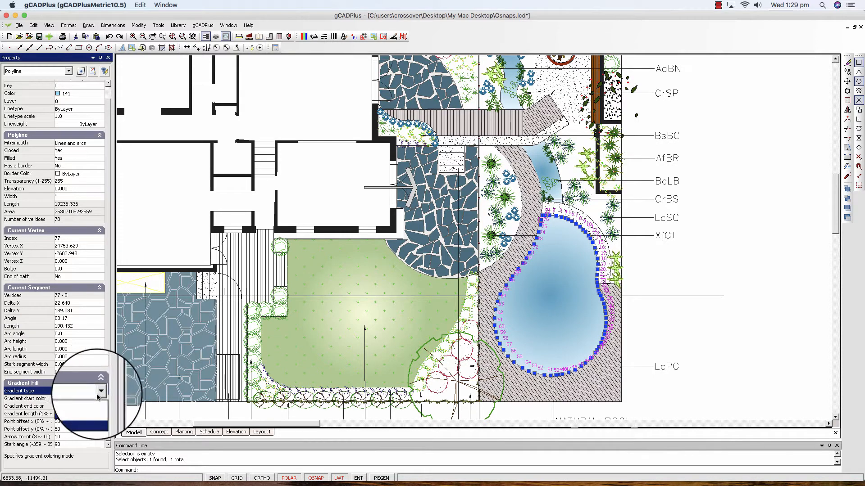
pyautogui.click(82, 407)
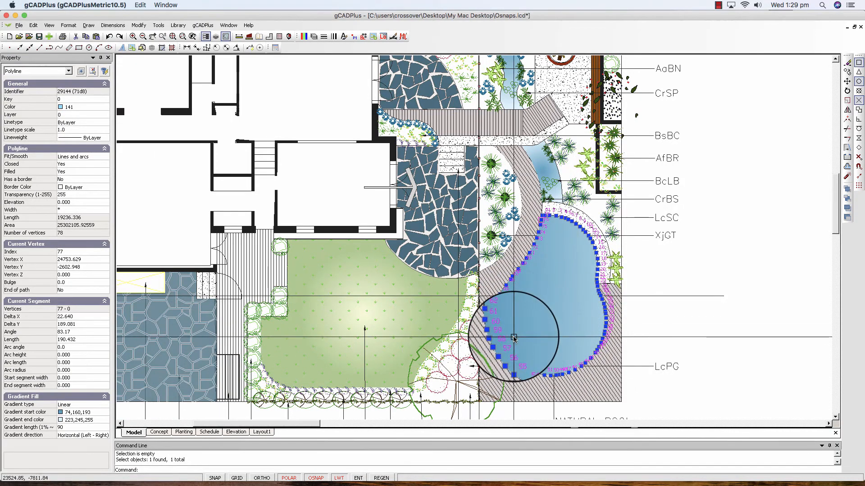
# - Set the natural pool polyline's gradient fill type to Point and deselect it
pyautogui.click(90, 405)
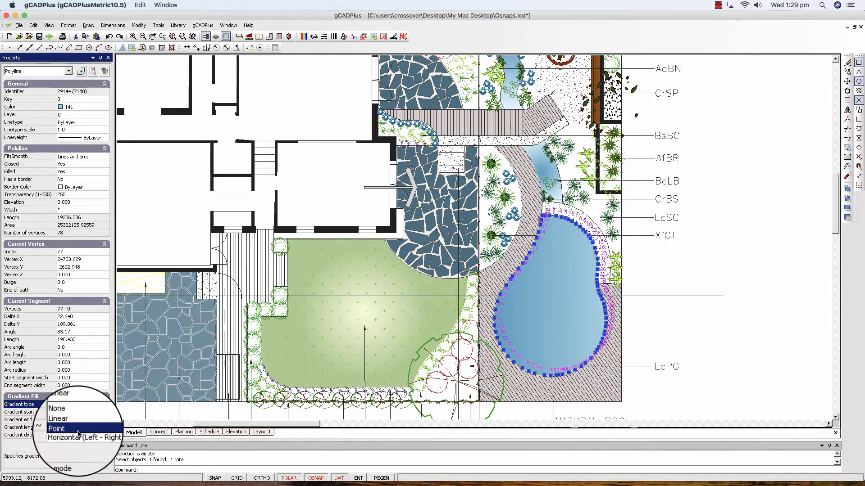
pyautogui.click(78, 434)
pyautogui.rightClick(703, 324)
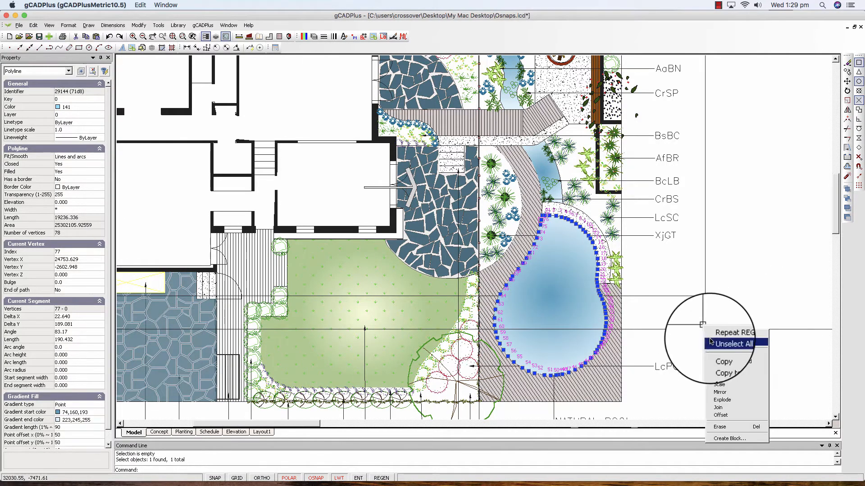
pyautogui.click(716, 344)
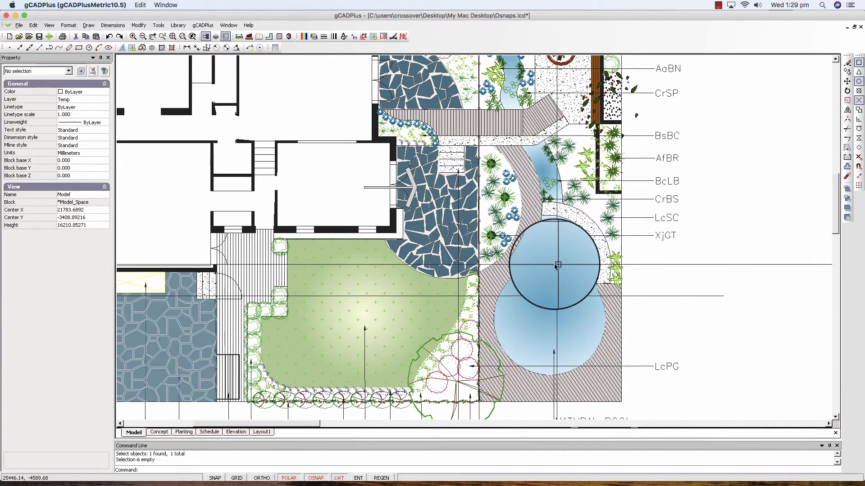
# - Set the gradient length of the natural pool polyline's fill to 15
pyautogui.moveTo(555, 266)
pyautogui.mouseDown()
pyautogui.moveTo(575, 303)
pyautogui.moveTo(546, 276)
pyautogui.moveTo(522, 309)
pyautogui.moveTo(569, 346)
pyautogui.moveTo(581, 325)
pyautogui.mouseUp()
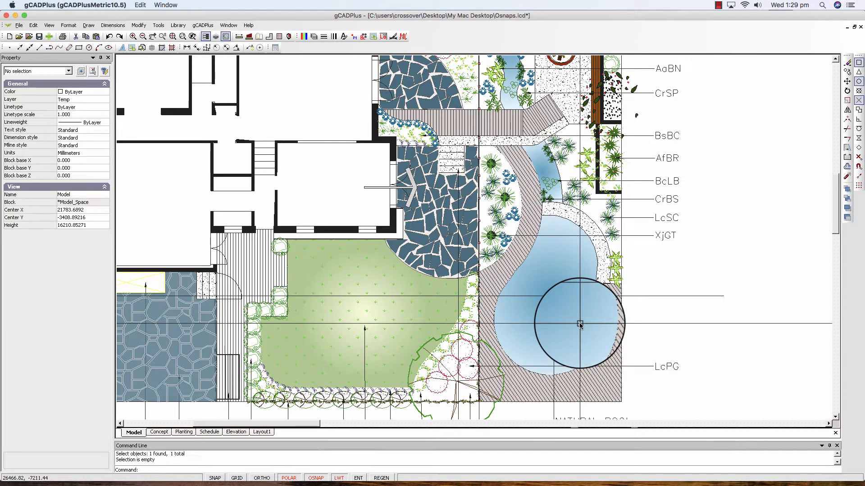
pyautogui.click(579, 324)
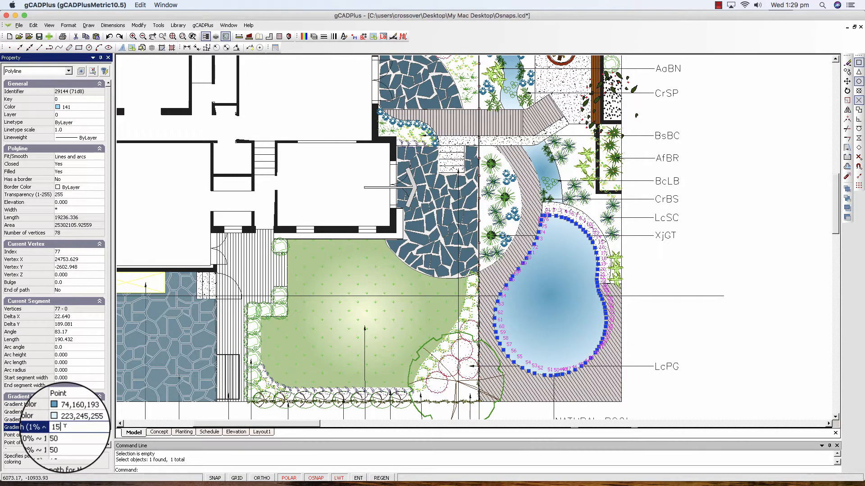
pyautogui.press('Return')
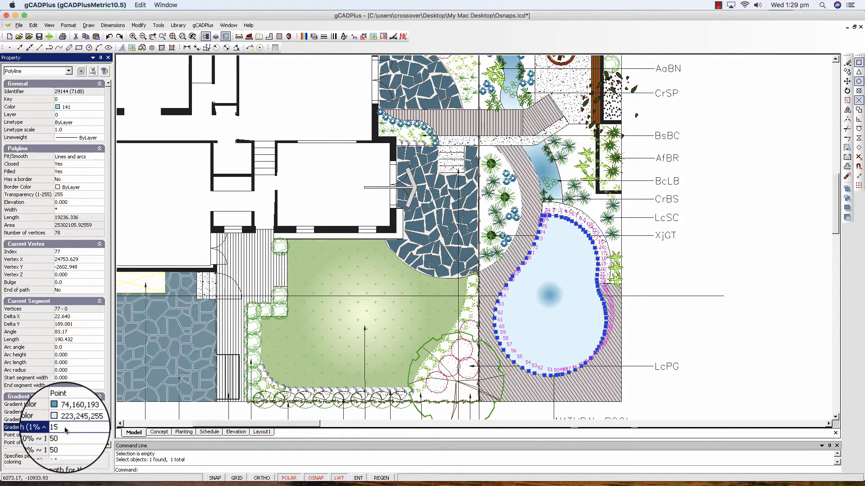
# - Set the natural pool's gradient length to 90 and clear the selection
pyautogui.click(61, 427)
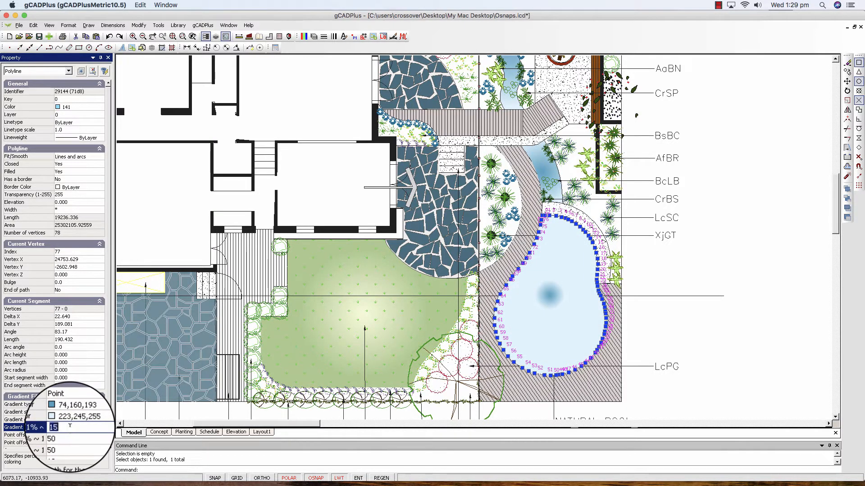
pyautogui.write('90')
pyautogui.press('Return')
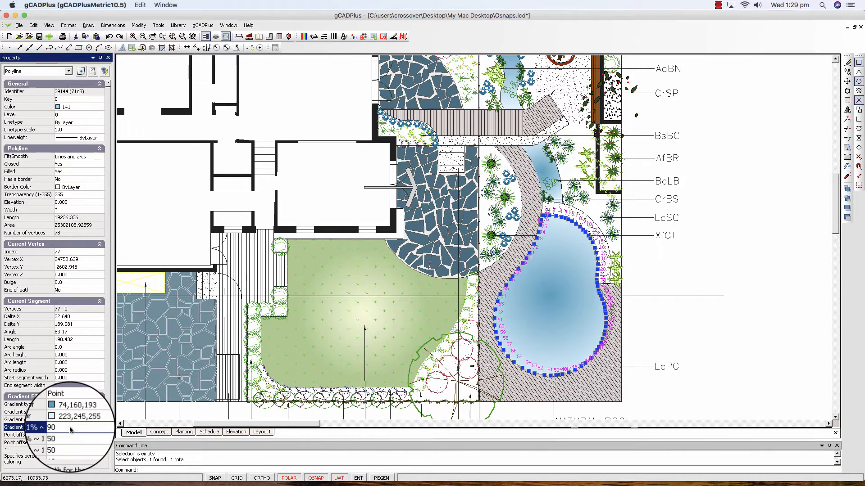
pyautogui.rightClick(716, 358)
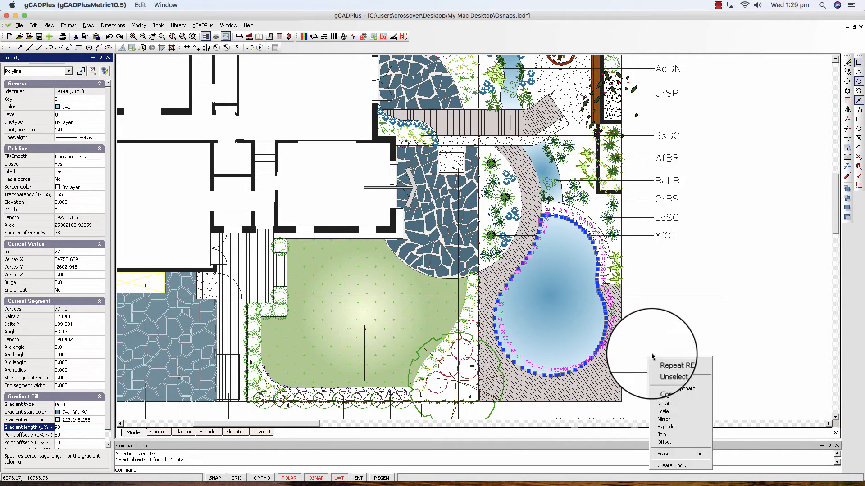
pyautogui.press('Escape')
pyautogui.rightClick(656, 361)
pyautogui.press('Escape')
pyautogui.press('Escape')
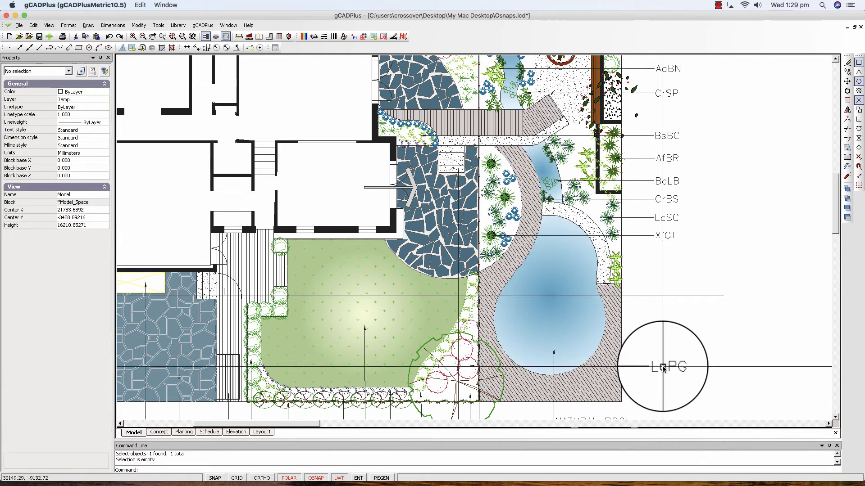
# - Inspect the properties of the lawn's gradient-filled polyline and of the existing tree symbol by the bin area
pyautogui.click(329, 268)
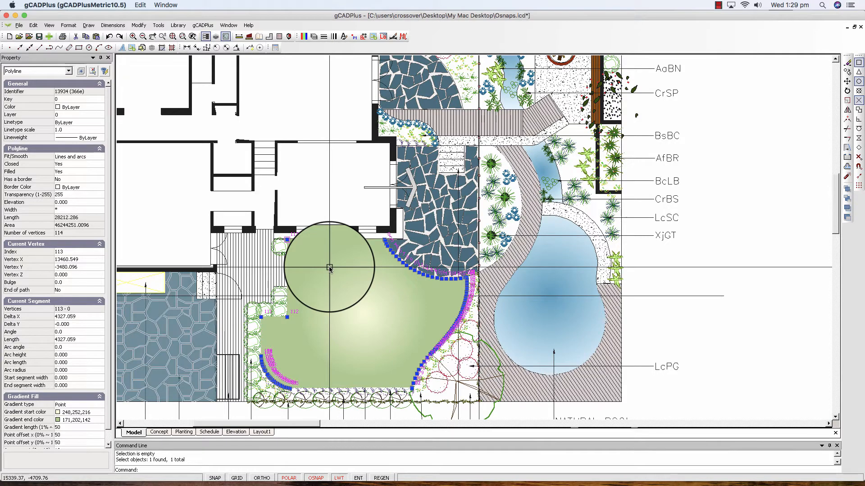
pyautogui.press('Escape')
pyautogui.scroll(-3, 406, 274)
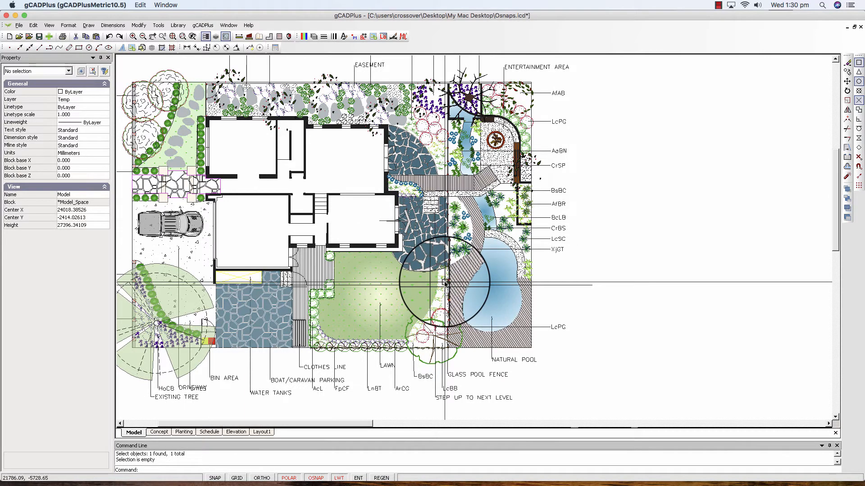
pyautogui.click(141, 370)
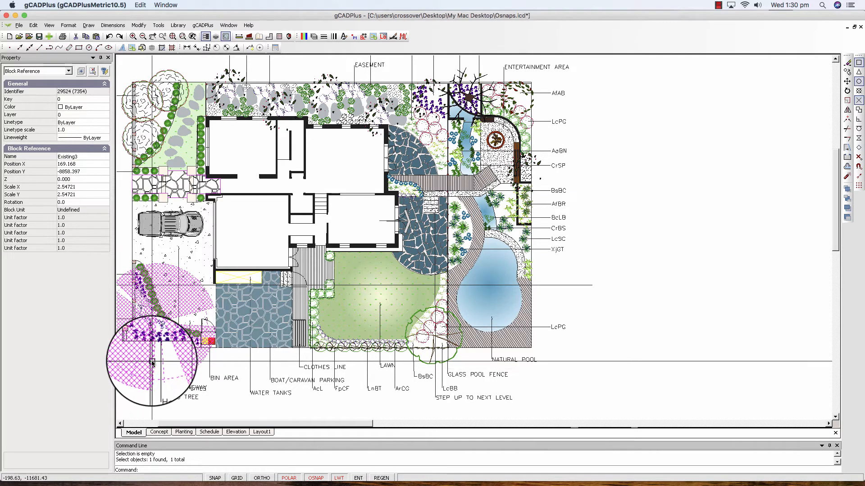
pyautogui.press('Escape')
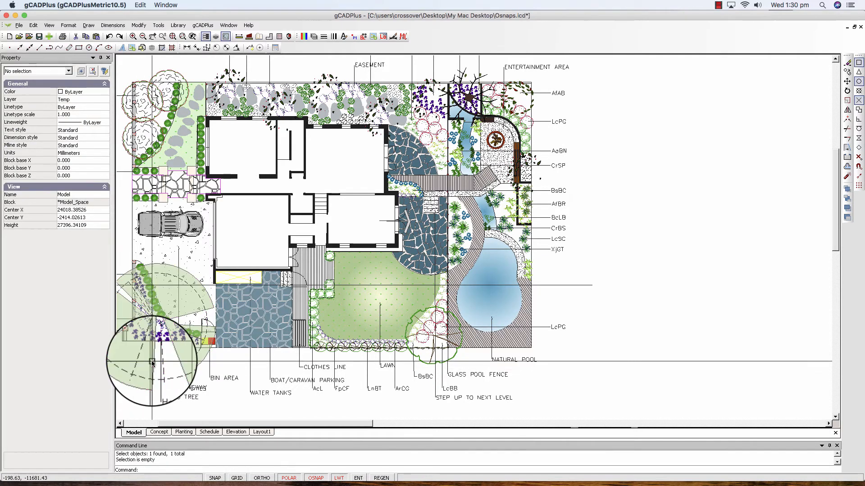
# - Show the plan's symbols with names and clear the highlighting
pyautogui.click(208, 26)
pyautogui.moveTo(221, 36)
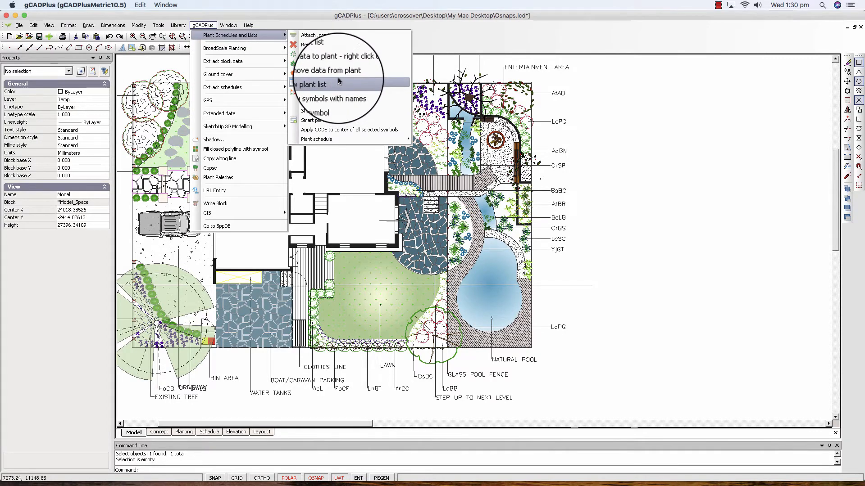
pyautogui.click(343, 92)
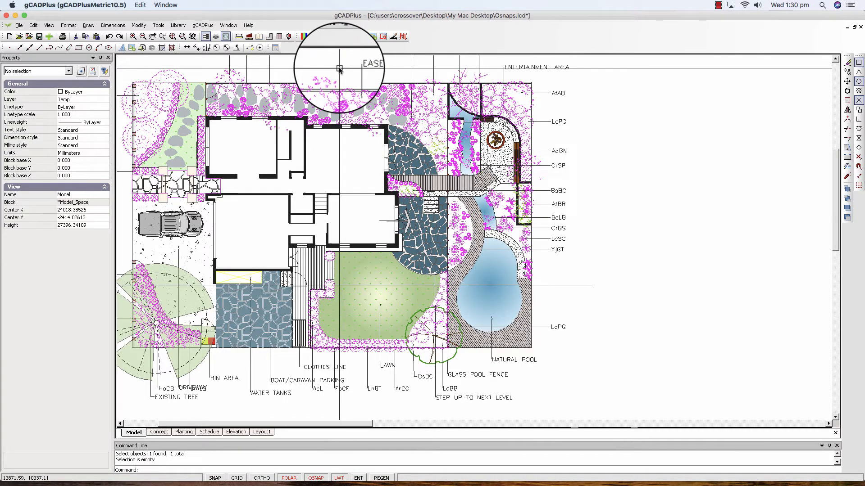
pyautogui.press('Escape')
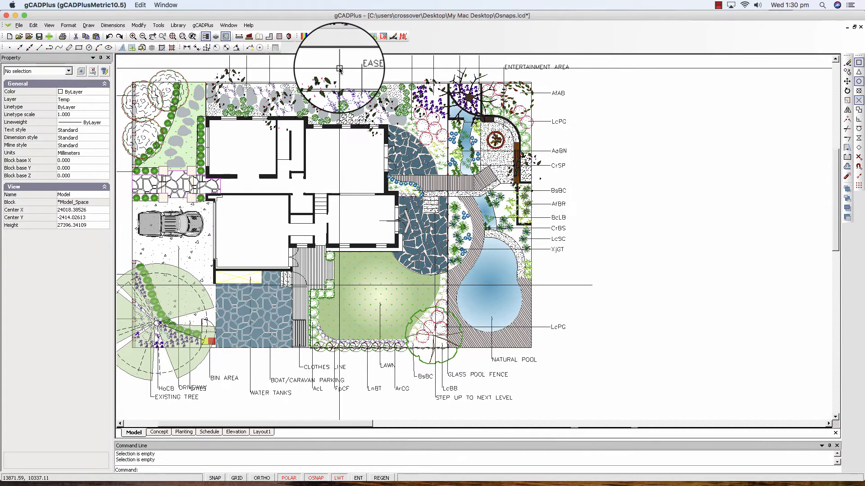
# - Draw a standard plant schedule with text height 200 in the empty area beside the entertainment area and pool labels
pyautogui.click(201, 27)
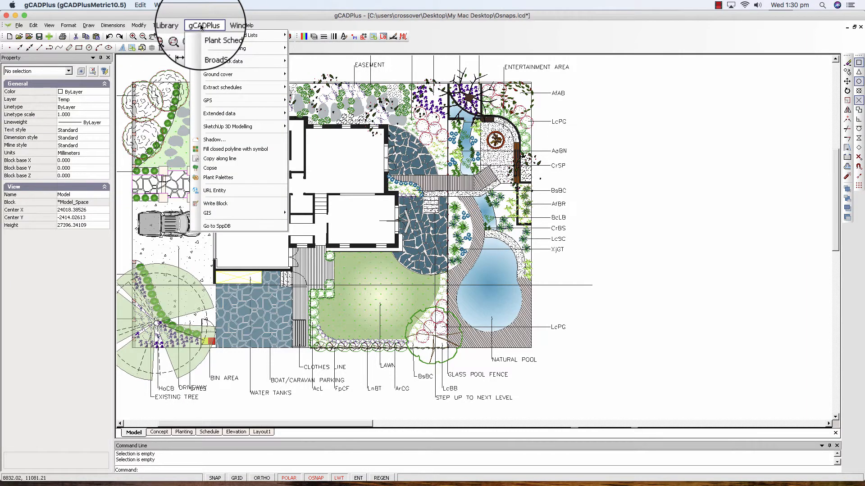
pyautogui.moveTo(234, 35)
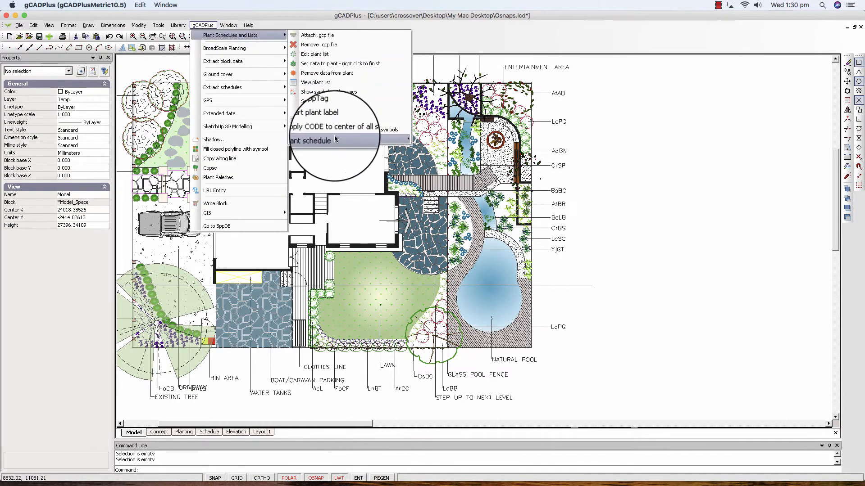
pyautogui.moveTo(335, 139)
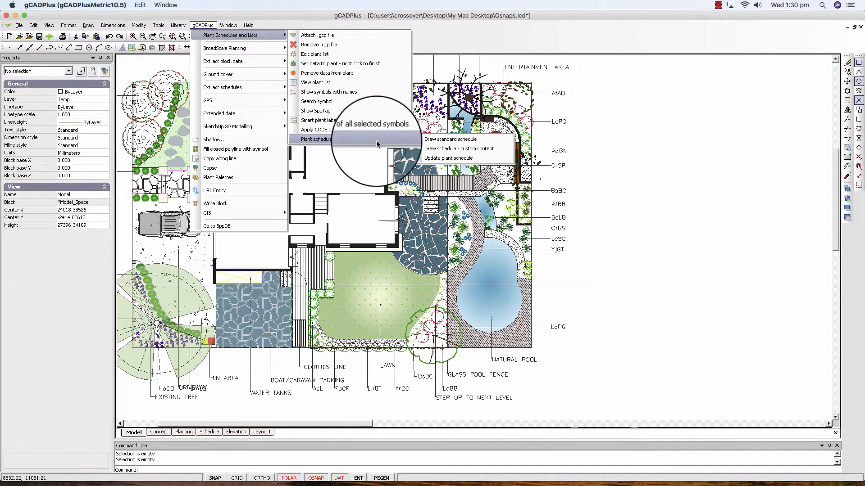
pyautogui.click(456, 143)
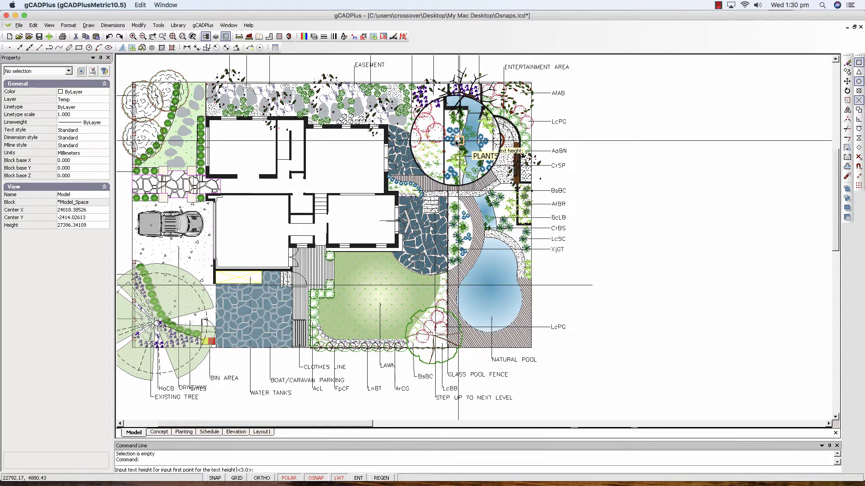
pyautogui.write('200')
pyautogui.press('Return')
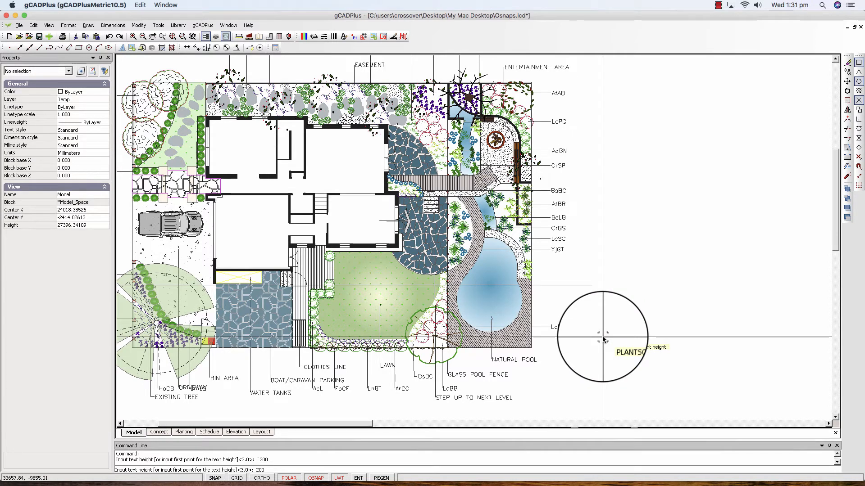
pyautogui.press('Return')
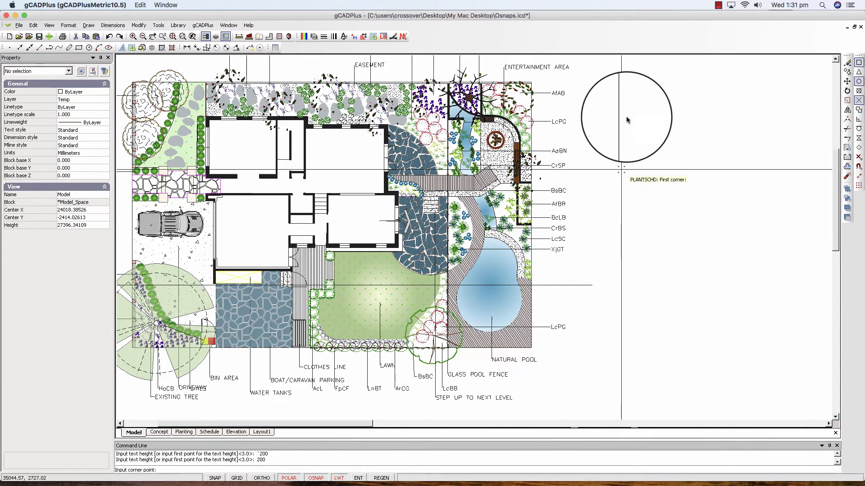
pyautogui.click(620, 99)
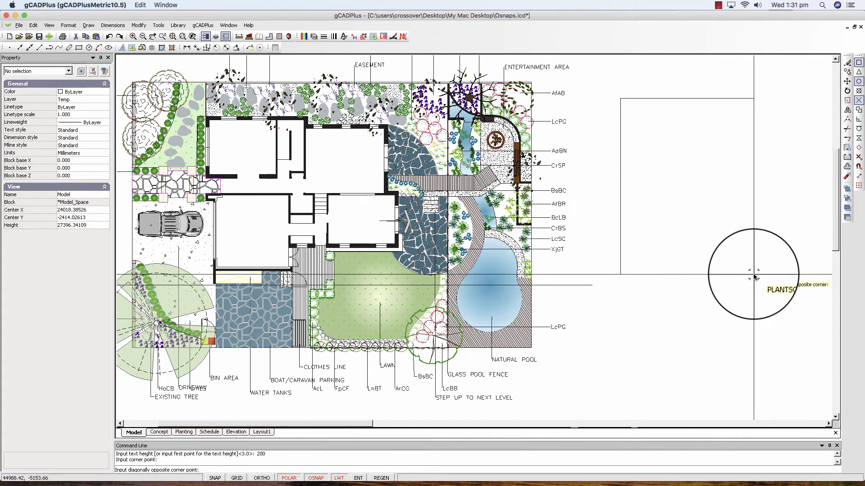
pyautogui.click(754, 274)
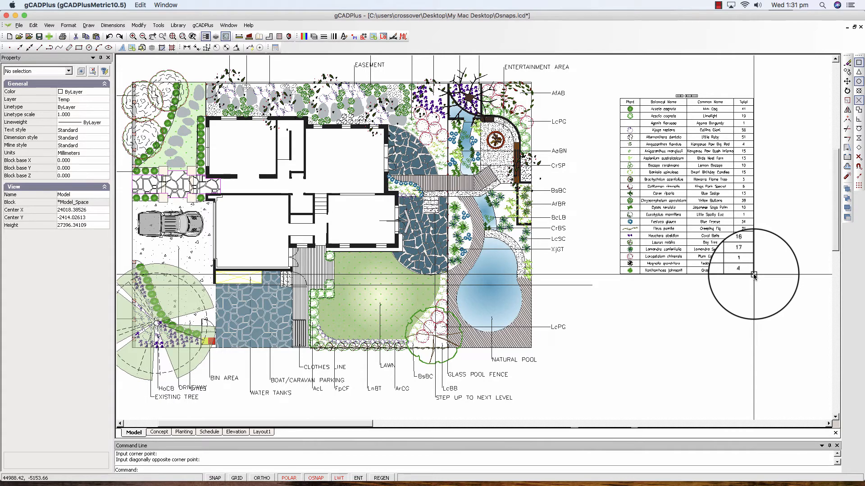
# - Examine the plant schedule's symbols, botanical names, common names and totals
pyautogui.scroll(3, 687, 180)
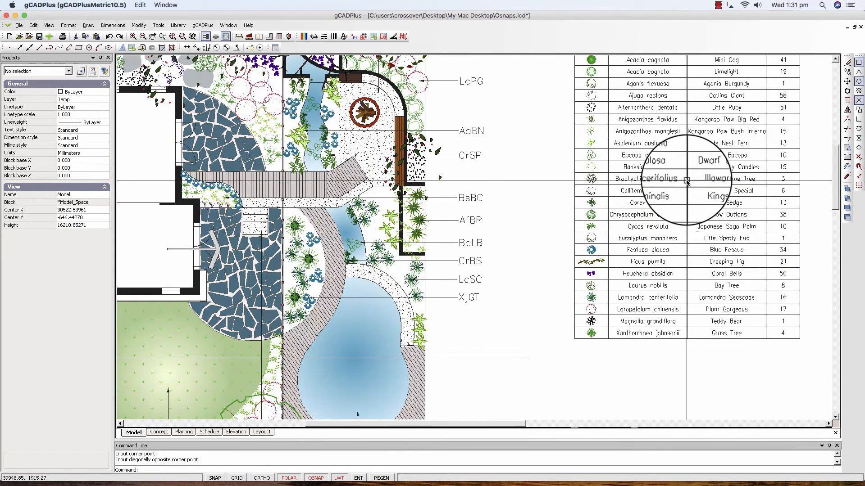
pyautogui.scroll(1, 650, 233)
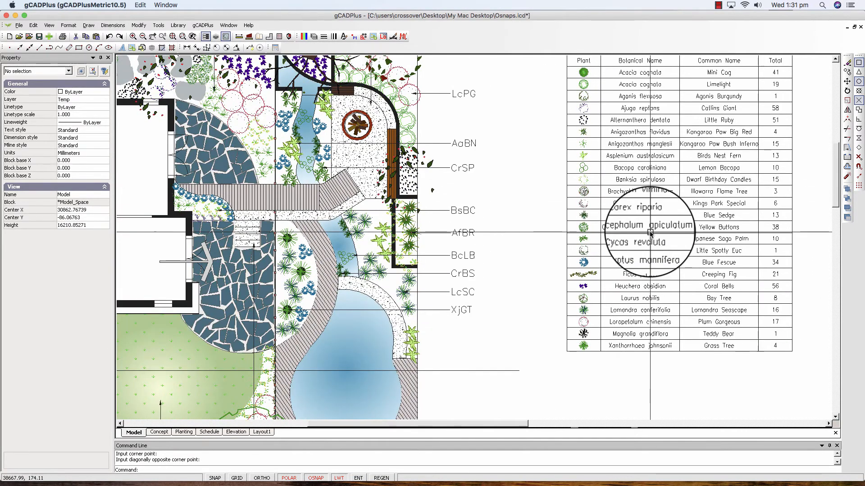
pyautogui.scroll(-3, 656, 347)
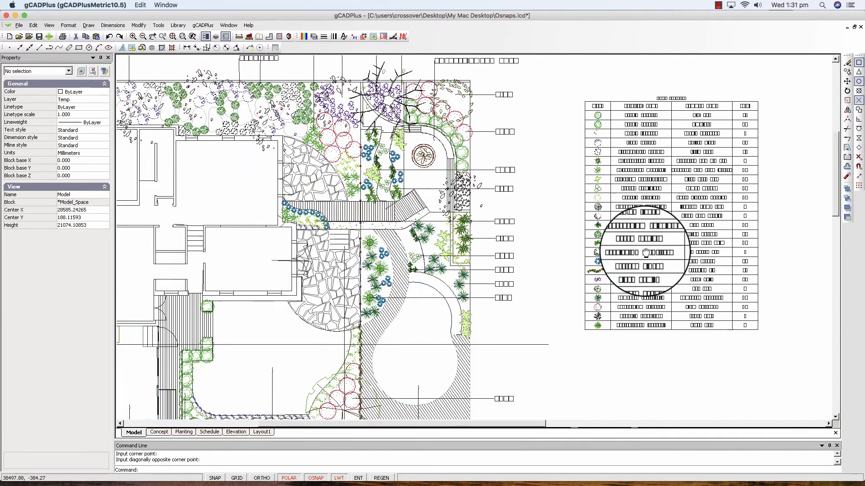
pyautogui.scroll(2, 714, 193)
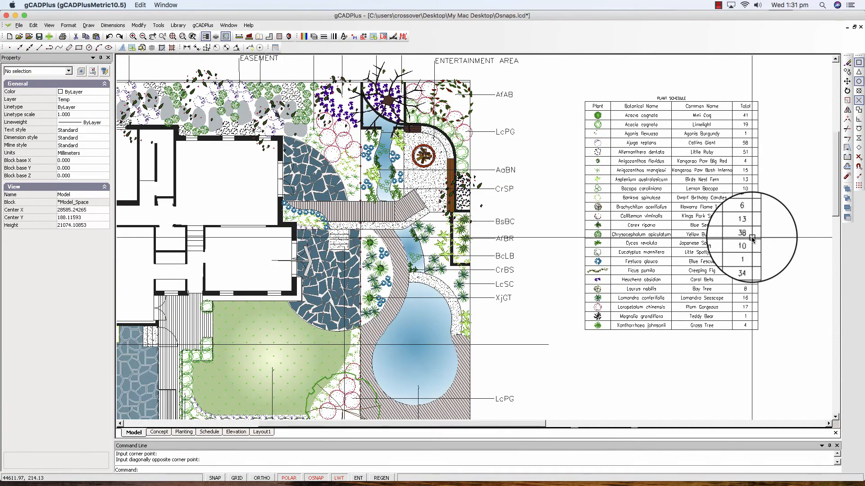